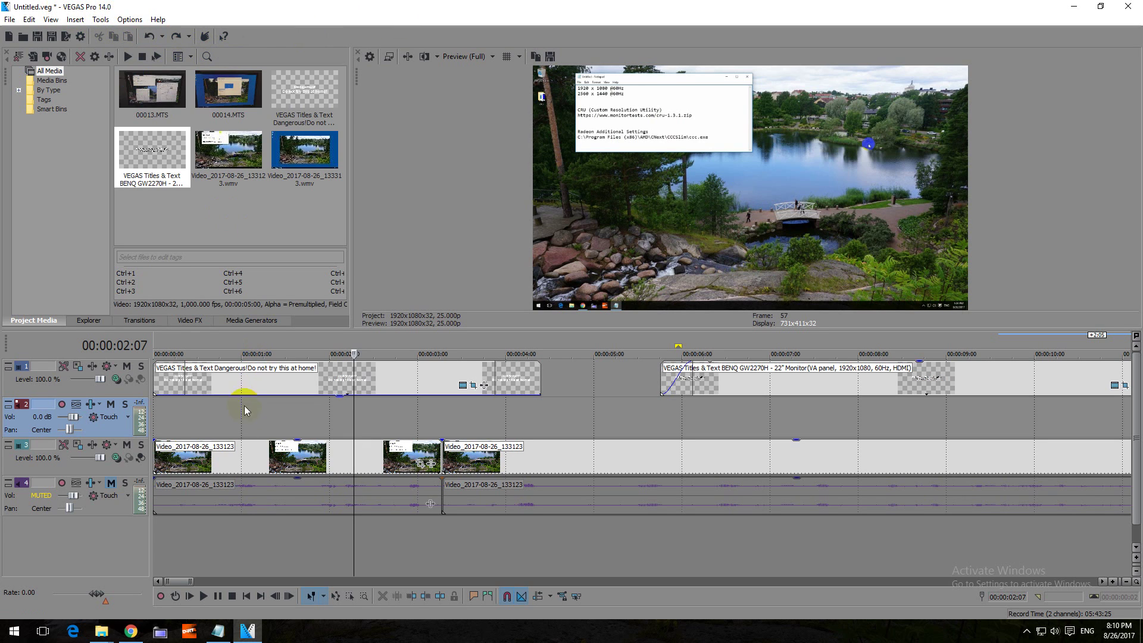
- Fade in the first Video_2017-08-26_133123 clip on track 3 over 1:18
left_click(277, 463)
left_click(174, 458)
left_click(170, 459)
left_click_drag(153, 440, 319, 448)
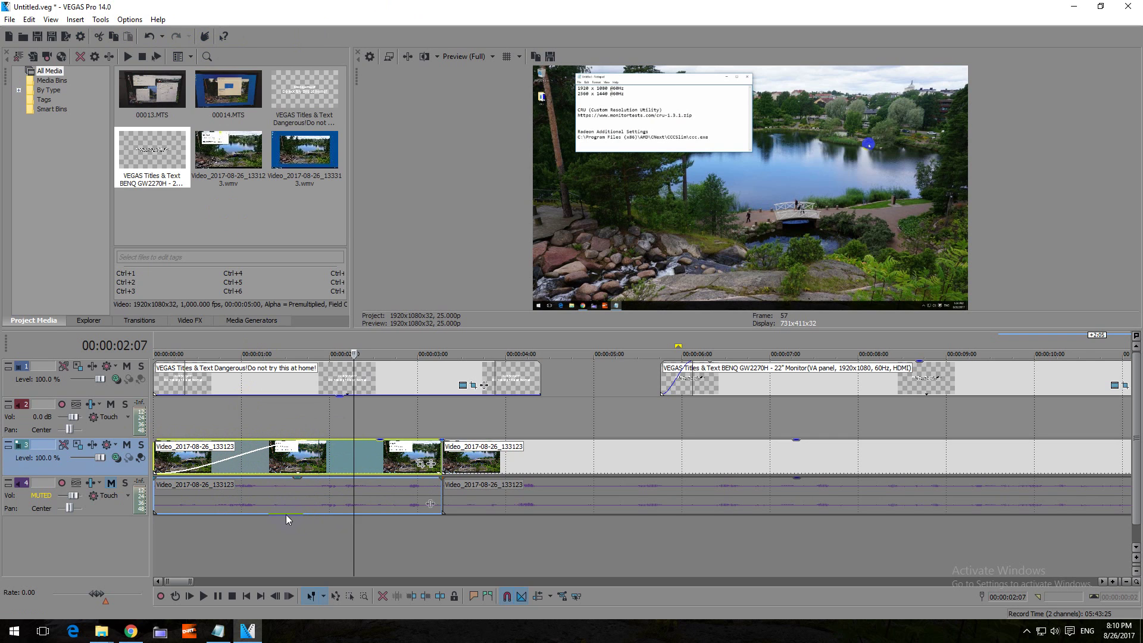
left_click(166, 466)
- Rewind to 00:00:00:00 and preview the fade at 00:00:01:01 and 00:00:01:23
left_click(159, 415)
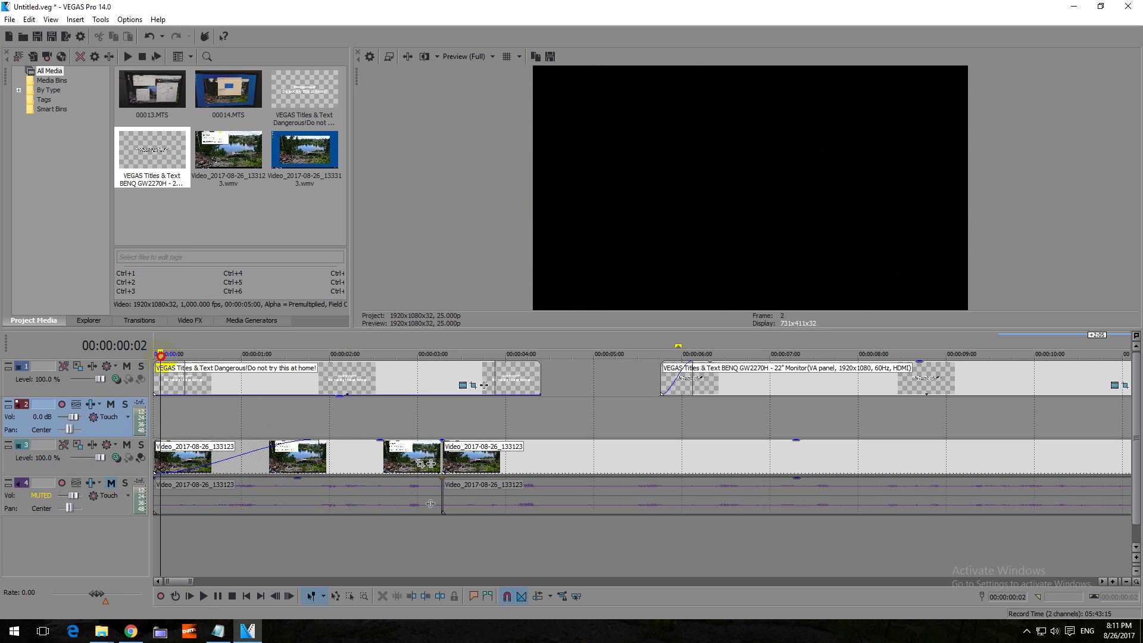
left_click_drag(160, 356, 90, 349)
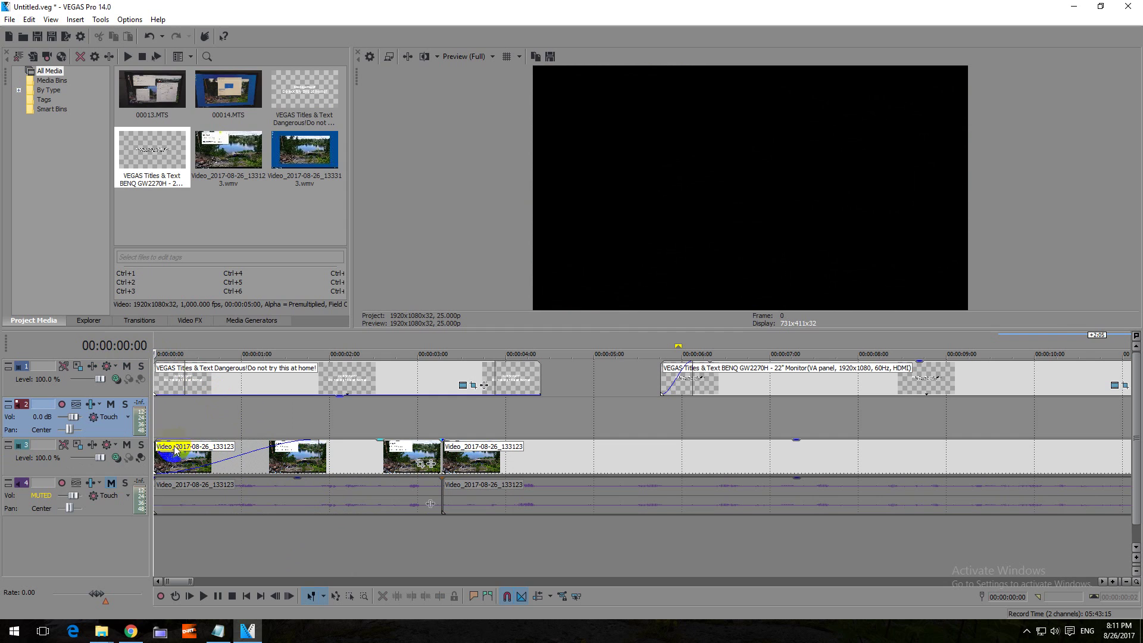
left_click(701, 213)
left_click(243, 423)
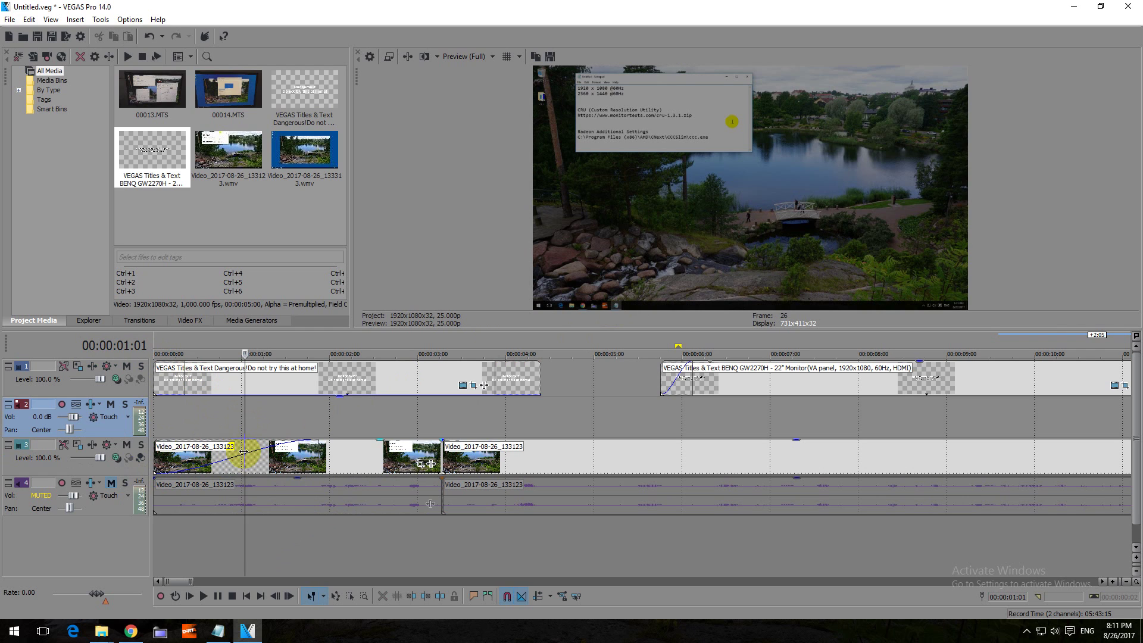
left_click(681, 221)
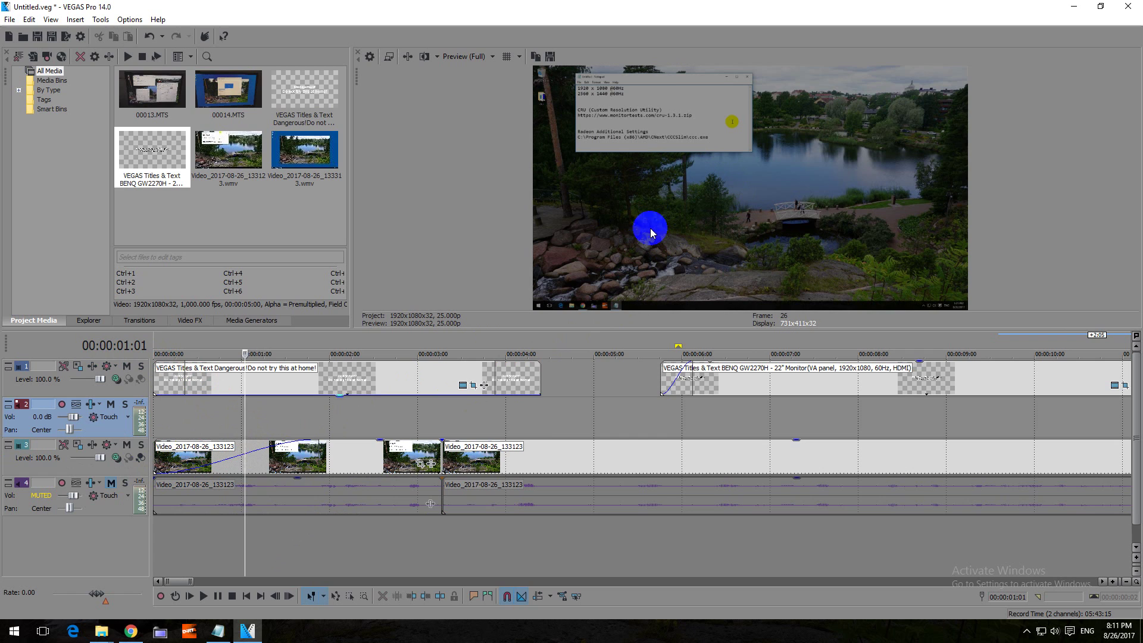
left_click(322, 420)
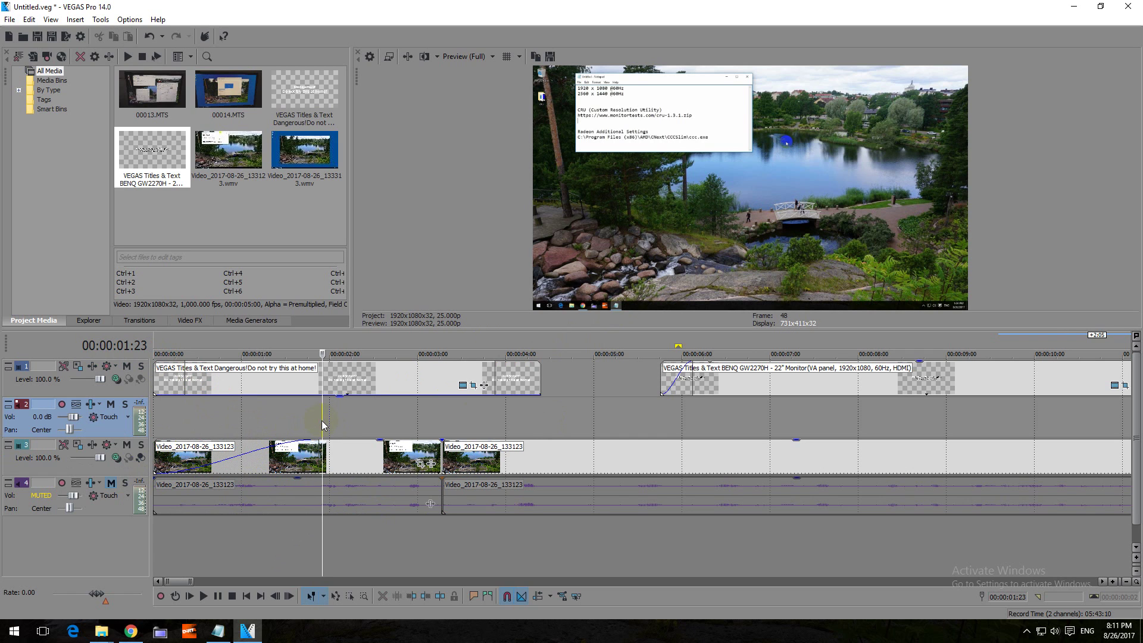
left_click(632, 215)
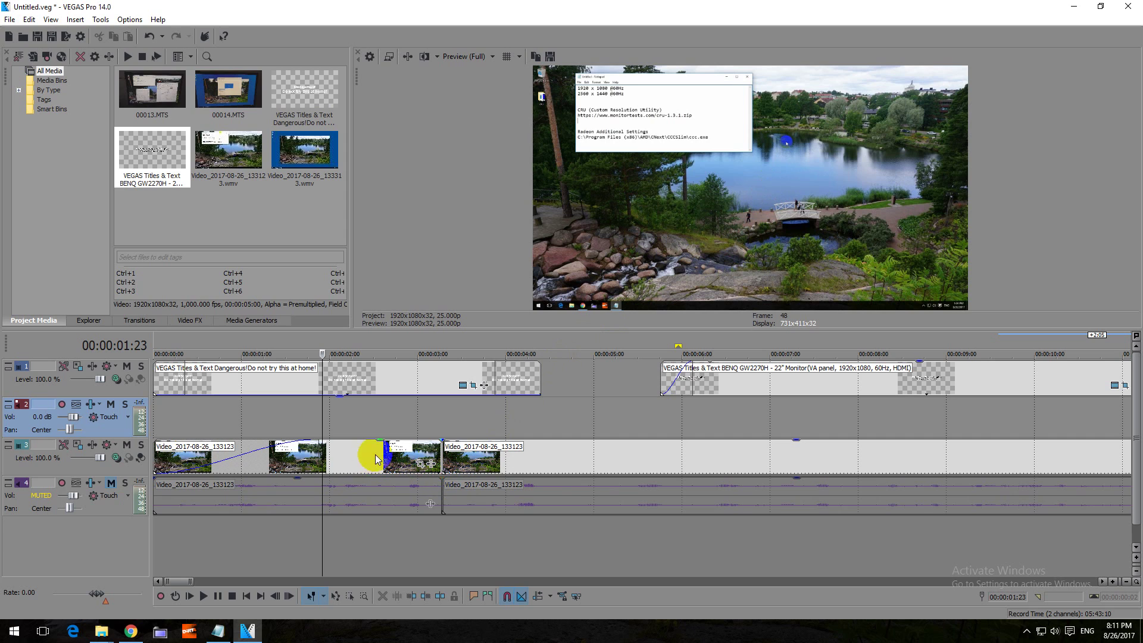
- Add an 18-frame fade-out to the end of the track 3 clip
left_click(432, 451)
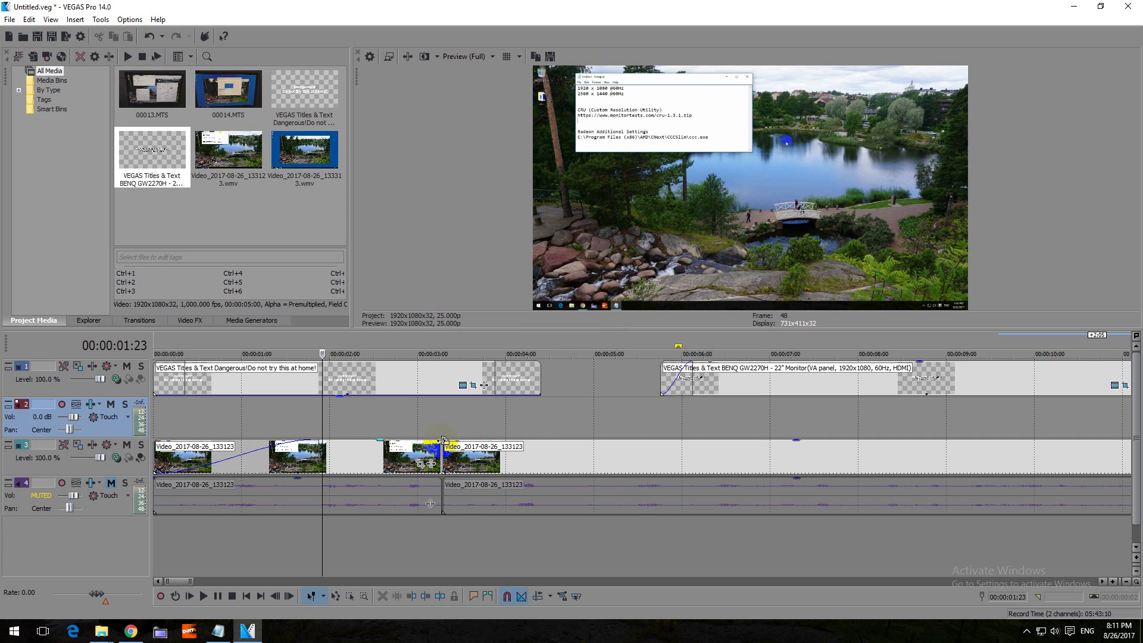
left_click(379, 454)
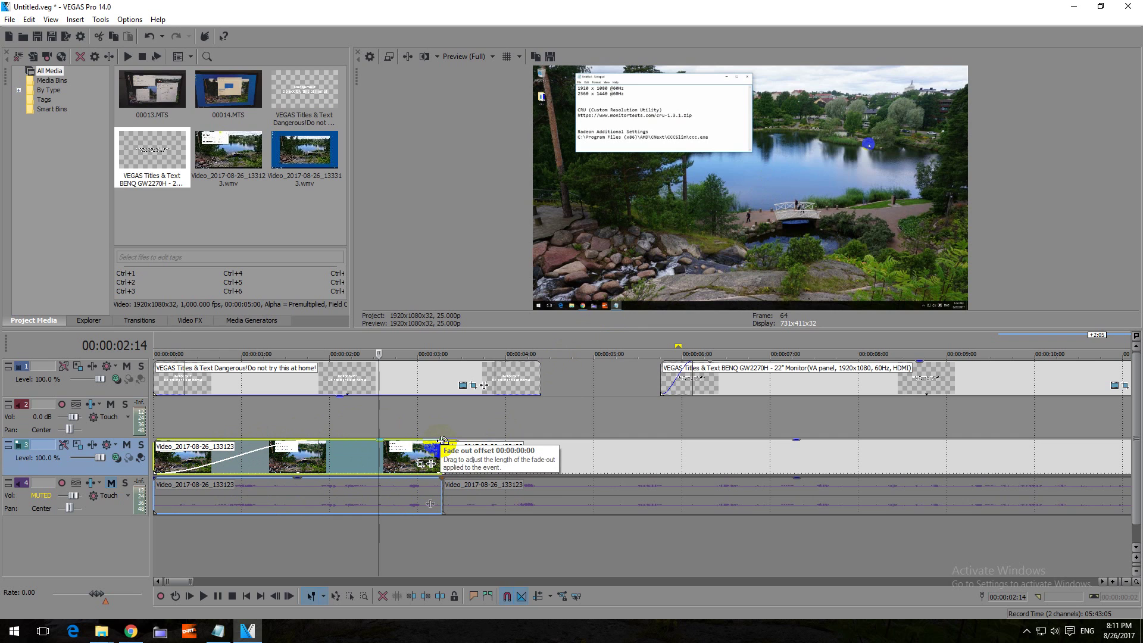
left_click_drag(442, 440, 359, 439)
left_click(508, 597)
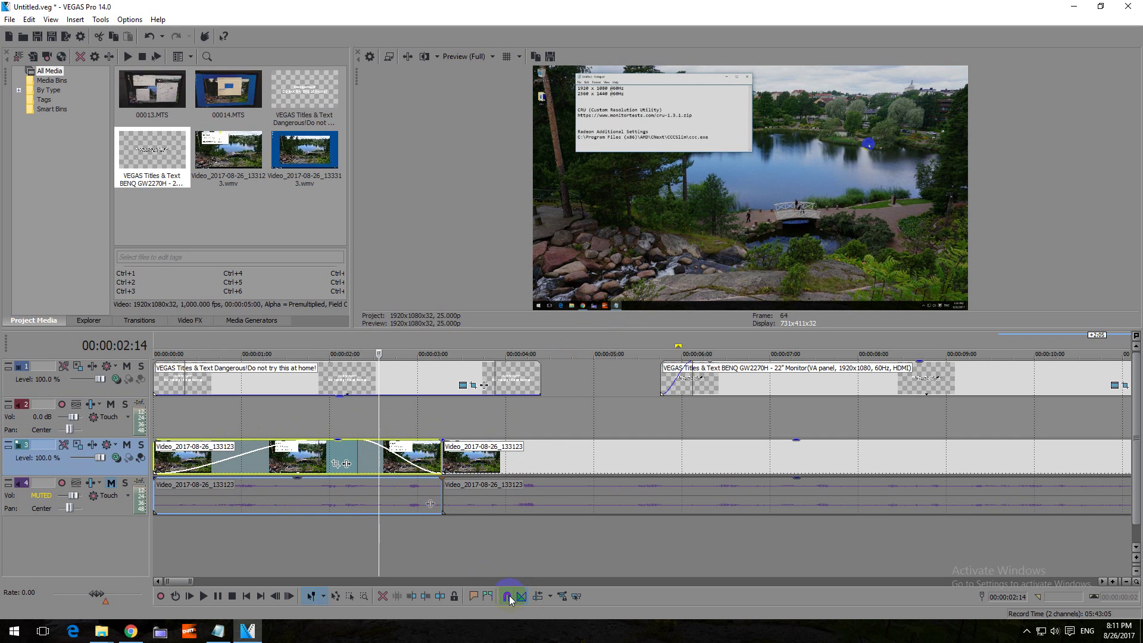
- Lengthen the fade-in slightly, then play from the project start to check both fades
left_click(205, 405)
left_click_drag(272, 441, 305, 439)
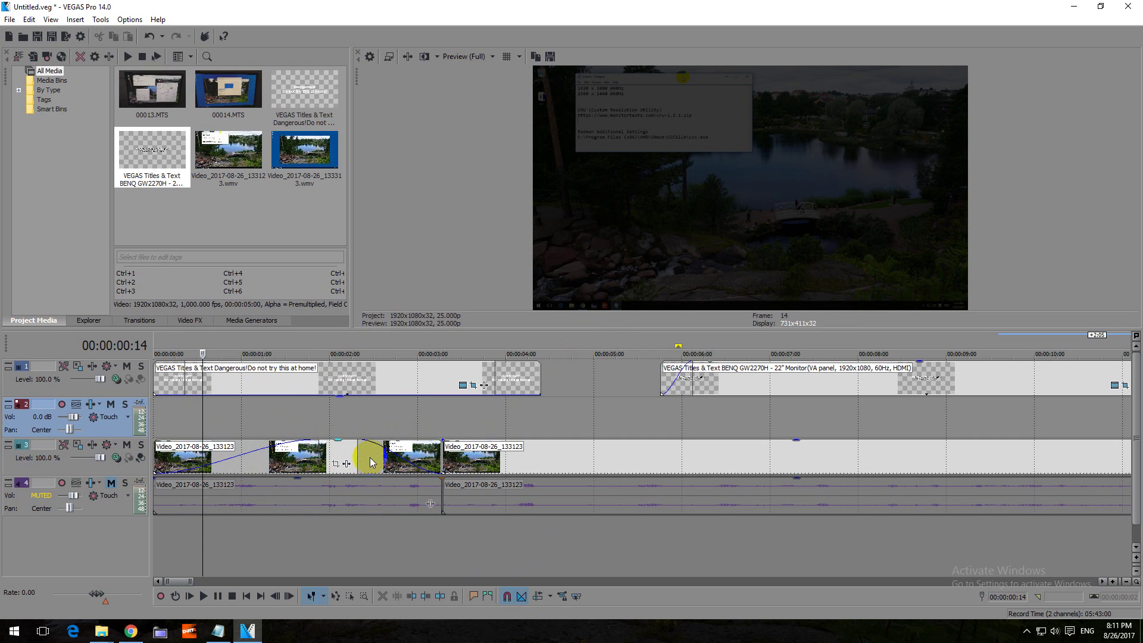
key("ctrl+Home")
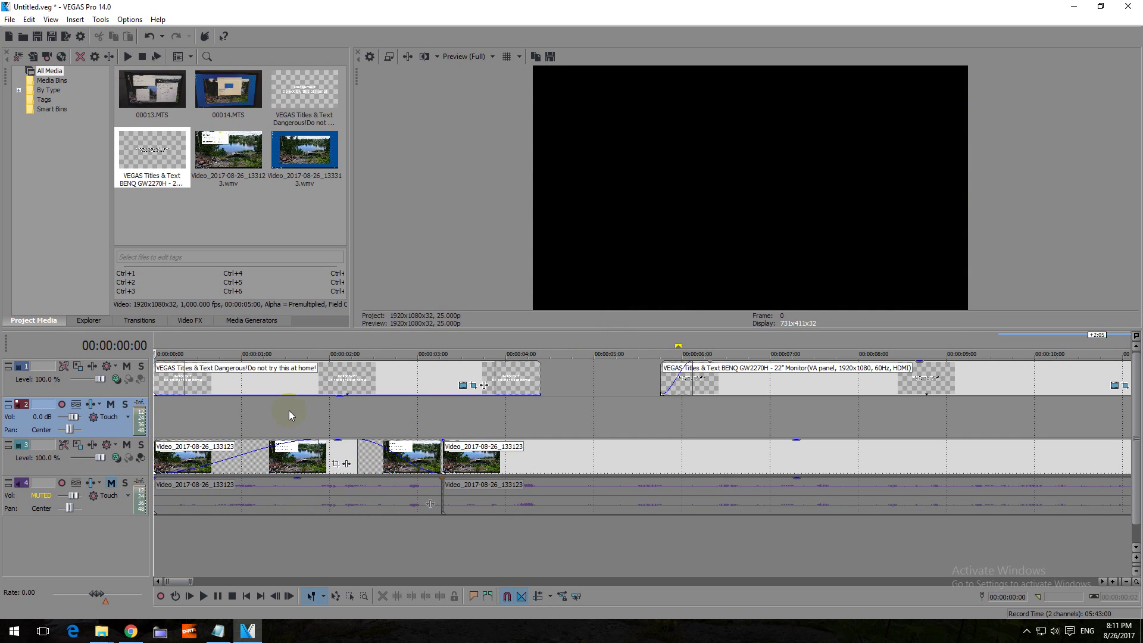
key("space")
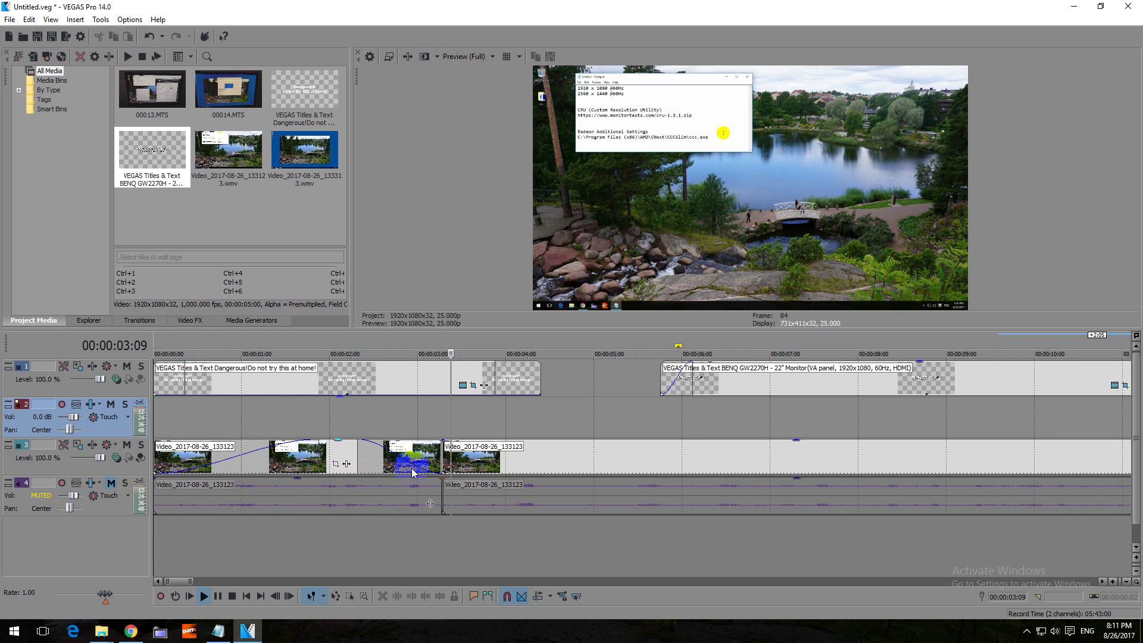
- Stop playback and lower the two track 3 clips' opacity to about 53% and 51%
key("space")
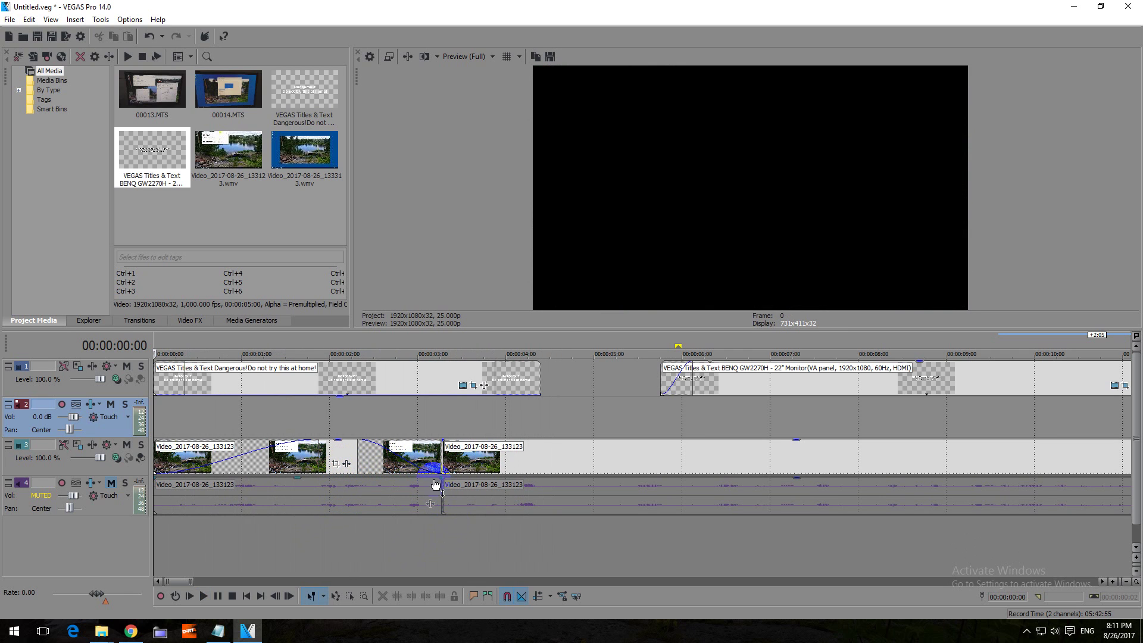
left_click(340, 416)
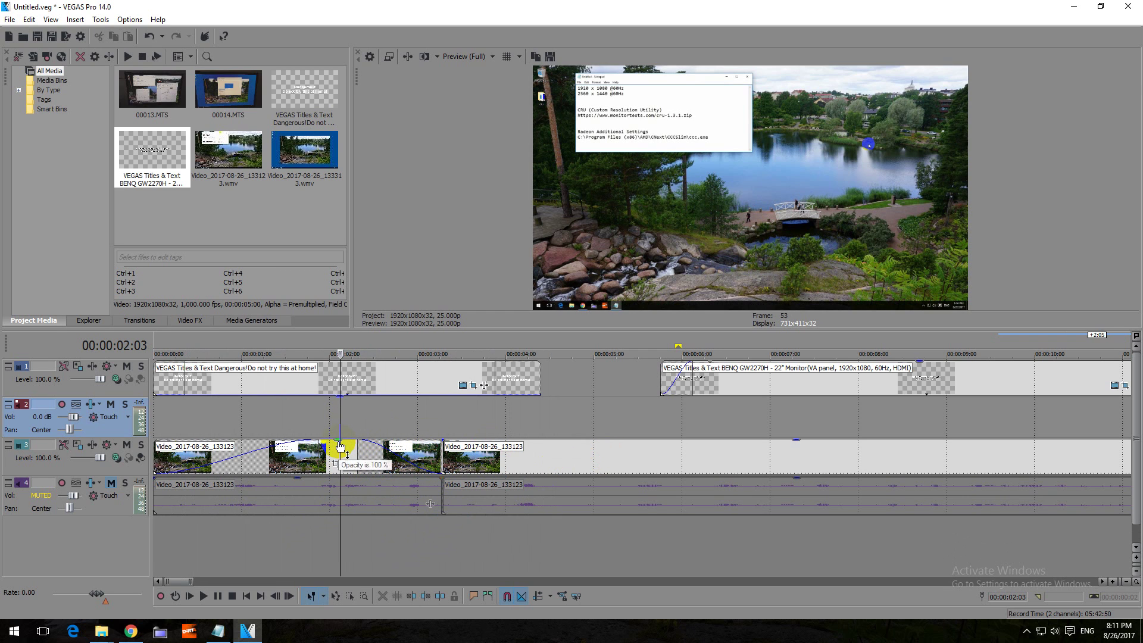
mouse_move(340, 447)
left_mouse_down()
mouse_move(340, 464)
mouse_move(340, 441)
left_mouse_up()
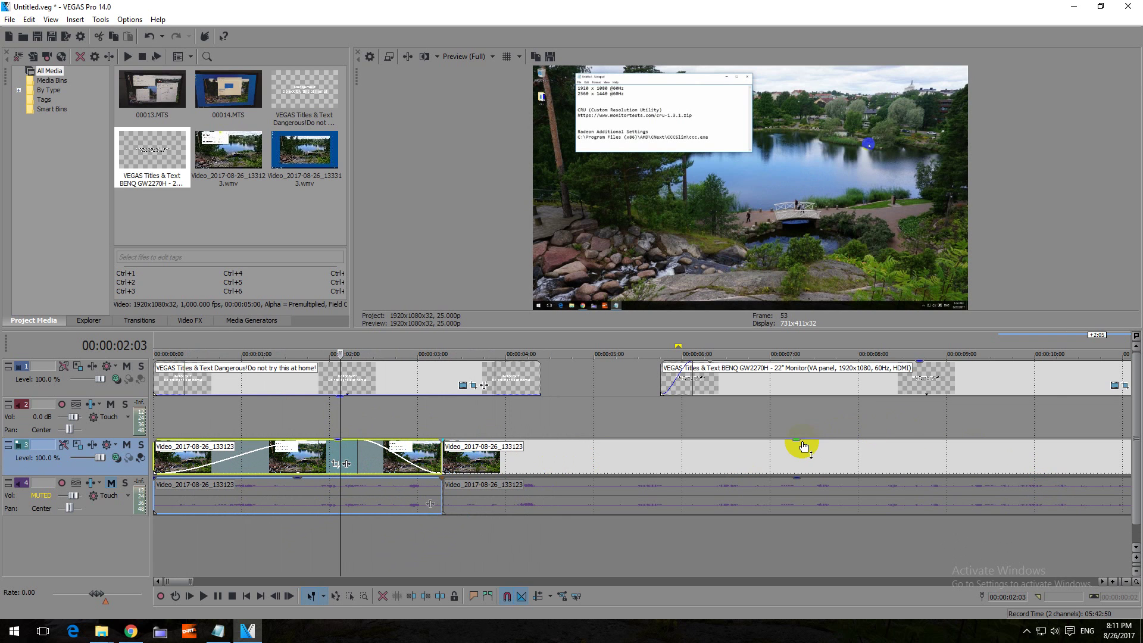
mouse_move(798, 441)
left_mouse_down()
mouse_move(803, 466)
mouse_move(798, 439)
left_mouse_up()
- Clear the fade-in and fade-out from the first track 3 clip
left_click(313, 443)
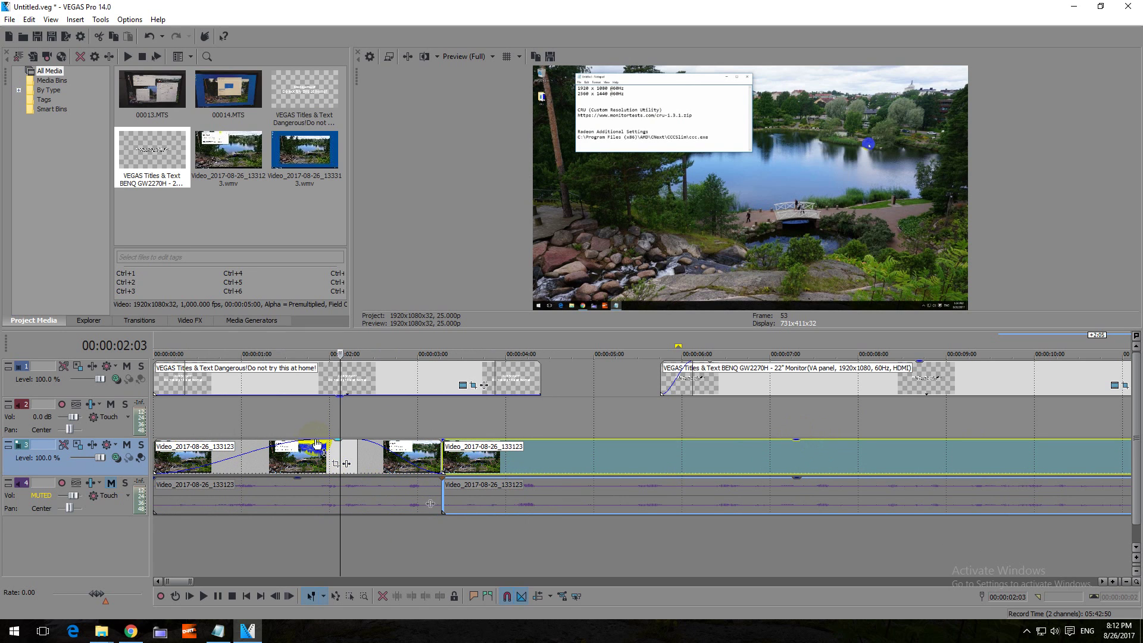
left_click_drag(324, 441, 117, 419)
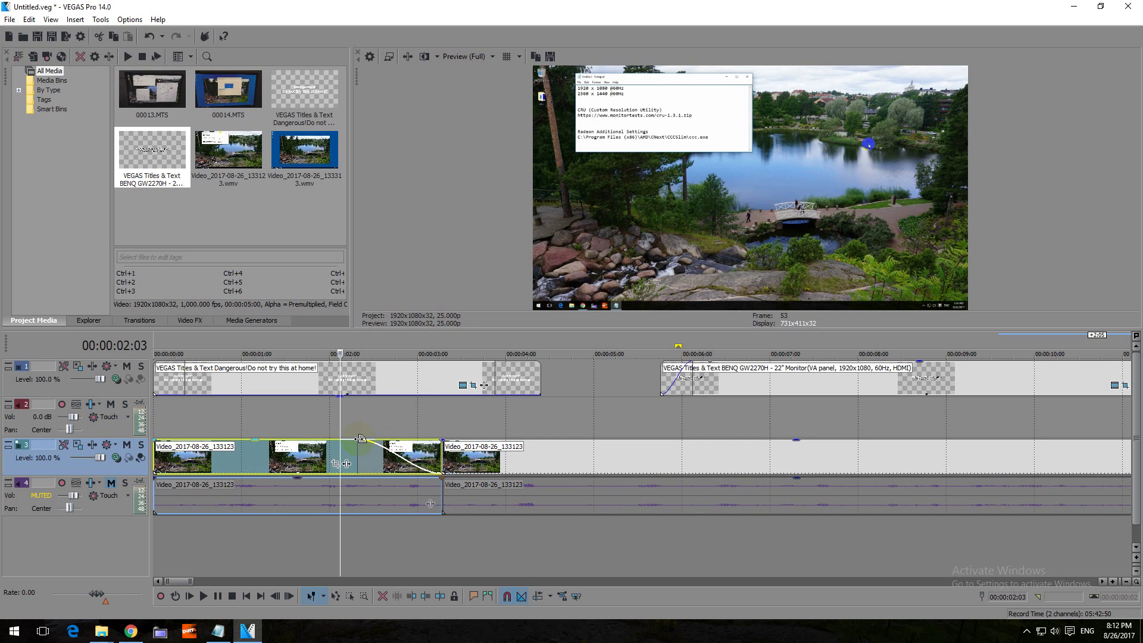
left_click_drag(360, 438, 484, 442)
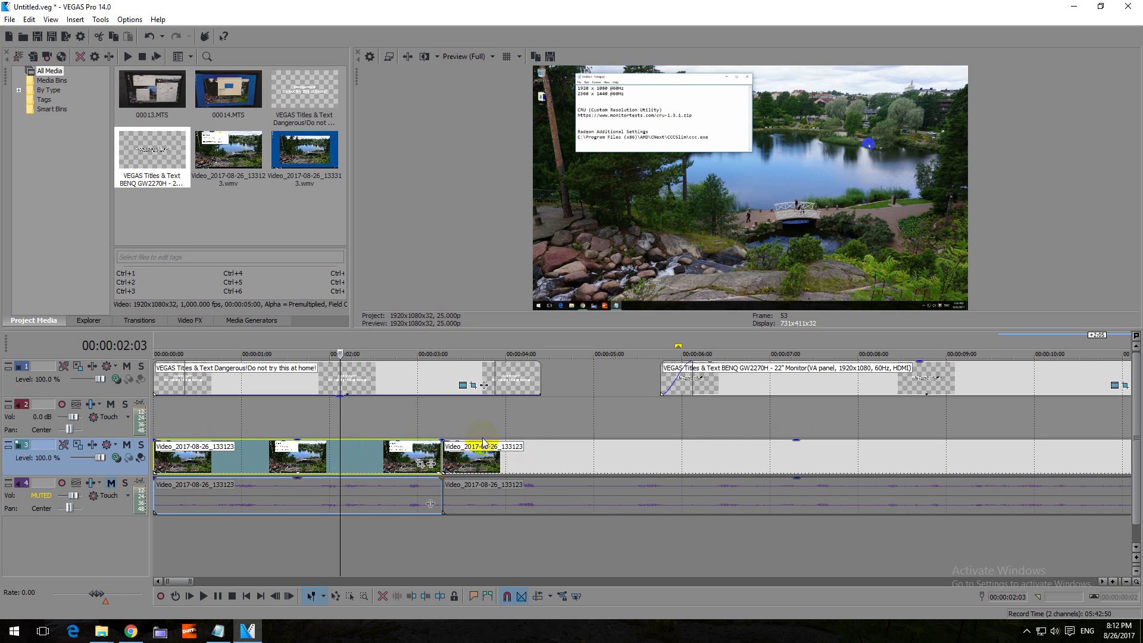
- Insert a Composite Level envelope on track 3 from the header's Insert/Remove Envelope menu
right_click(90, 470)
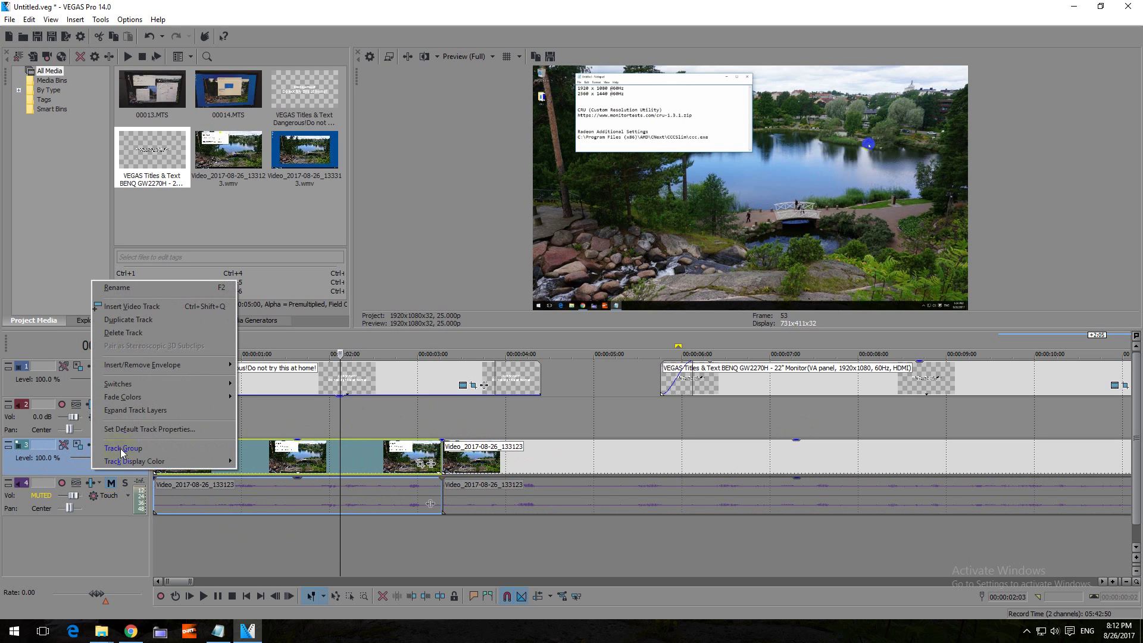
mouse_move(126, 368)
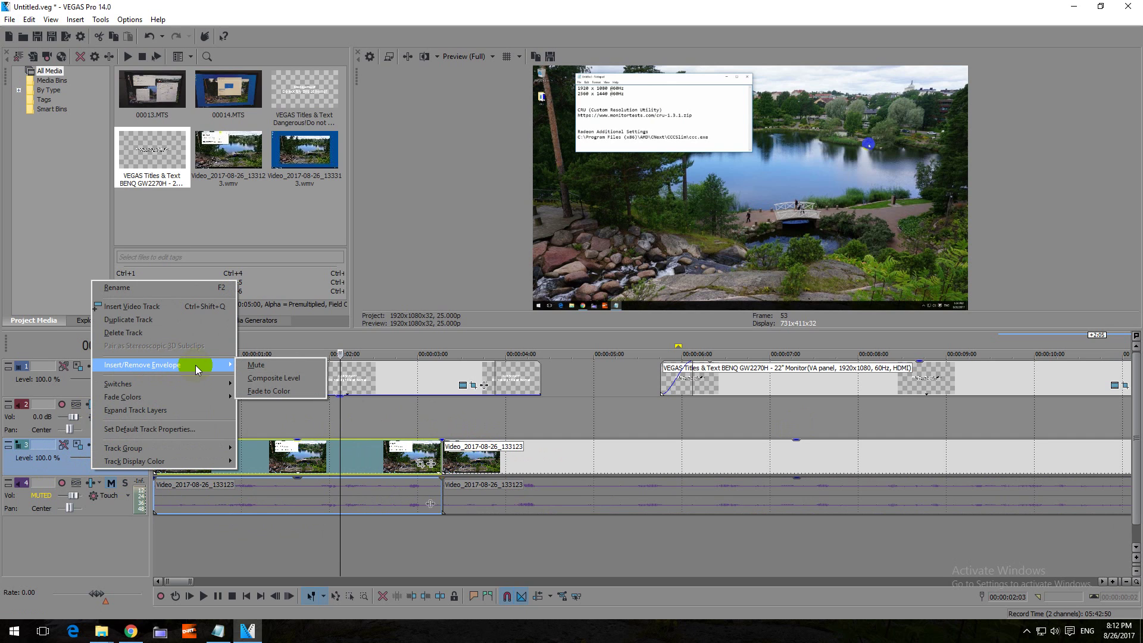
left_click(291, 381)
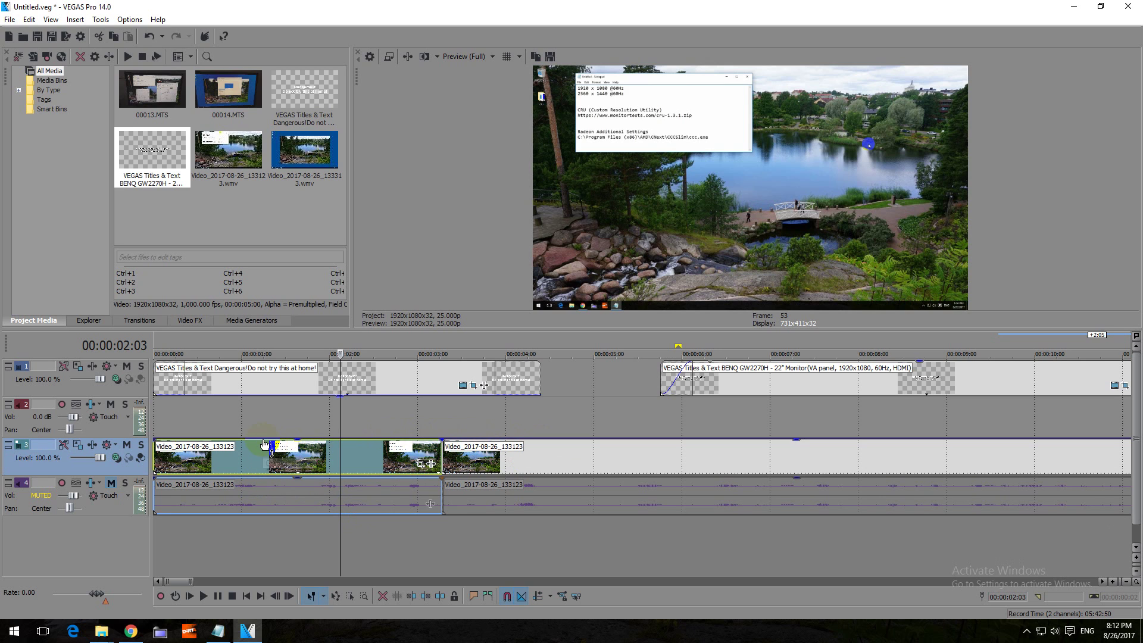
- Try track 3's composite level at 24% and 77%, ending with the envelope at 100%
mouse_move(265, 439)
left_mouse_down()
mouse_move(266, 471)
mouse_move(269, 439)
left_mouse_up()
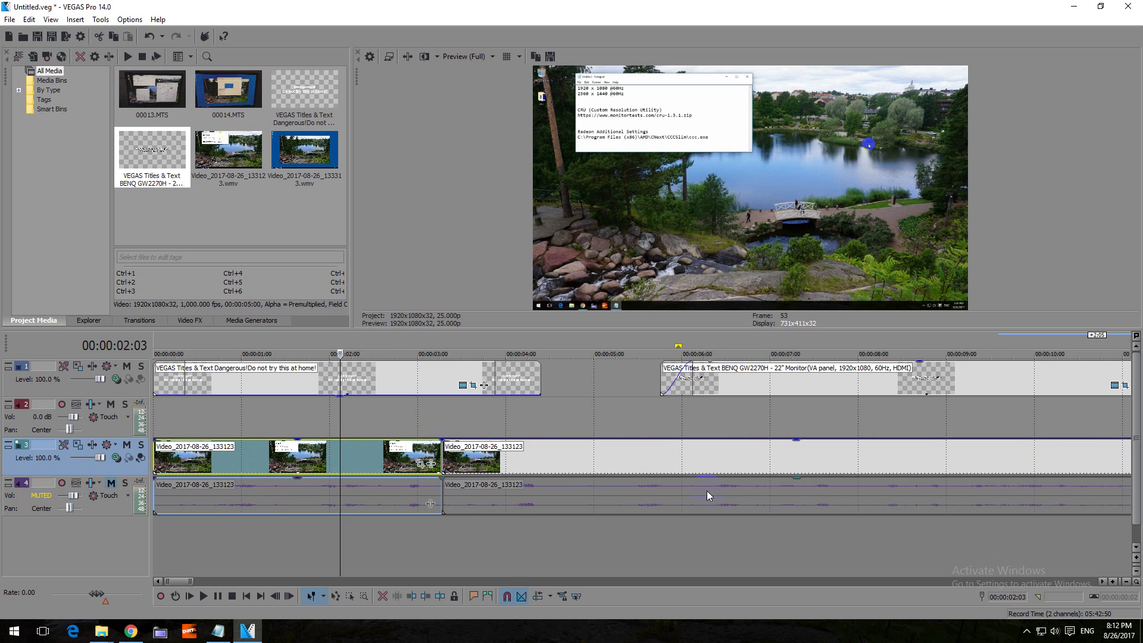
left_click_drag(799, 446, 797, 467)
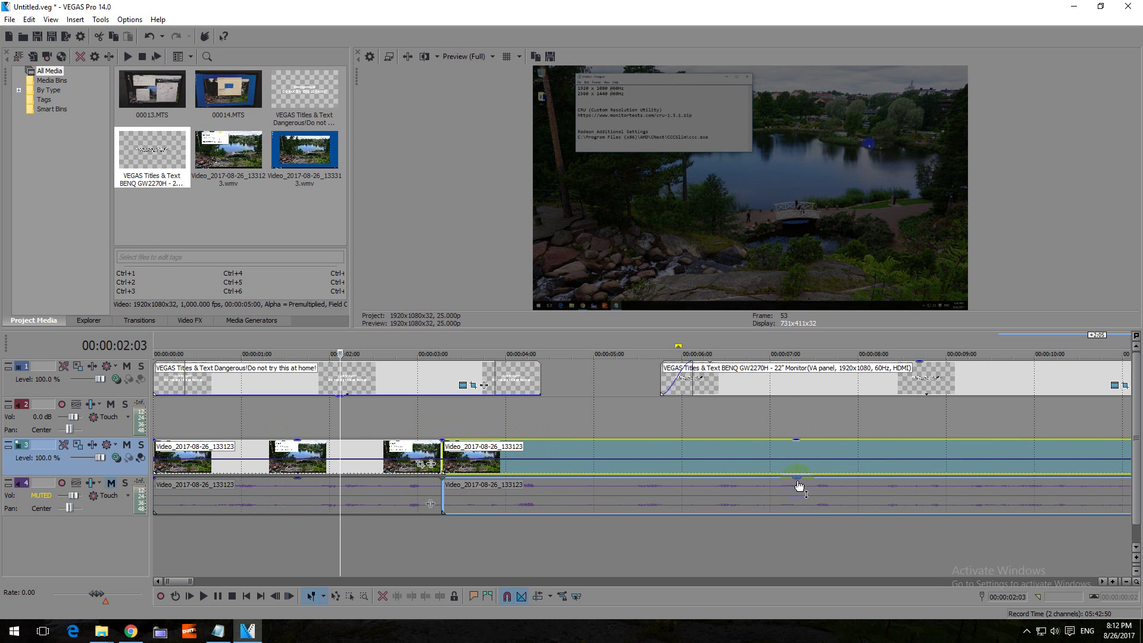
mouse_move(298, 441)
left_mouse_down()
mouse_move(293, 468)
mouse_move(308, 437)
mouse_move(306, 467)
mouse_move(310, 441)
left_mouse_up()
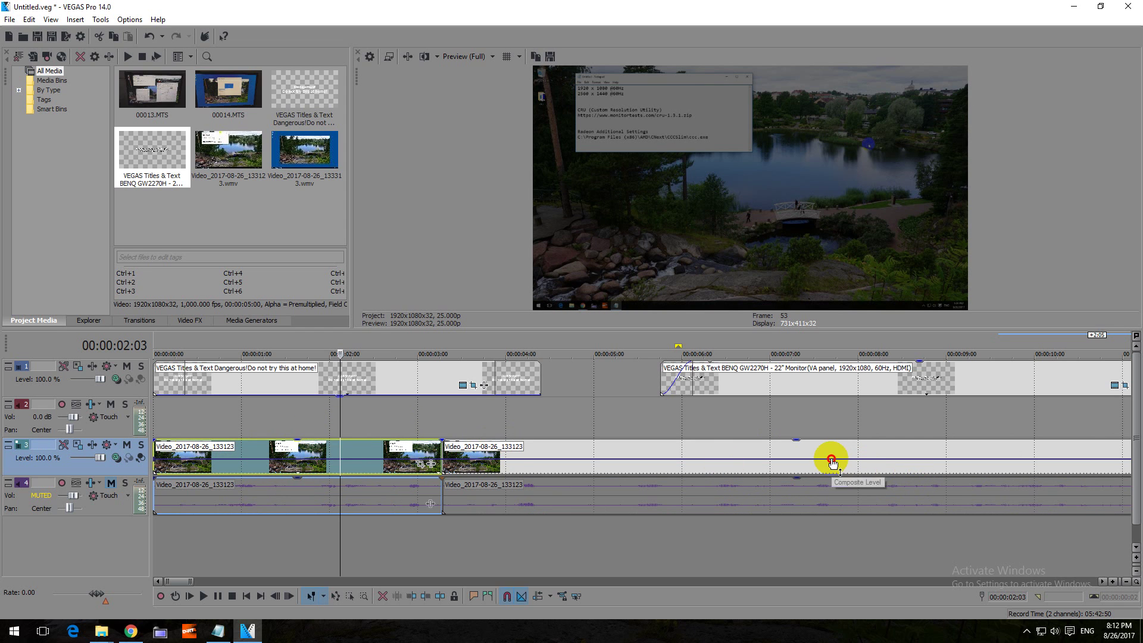
left_click_drag(832, 461, 832, 439)
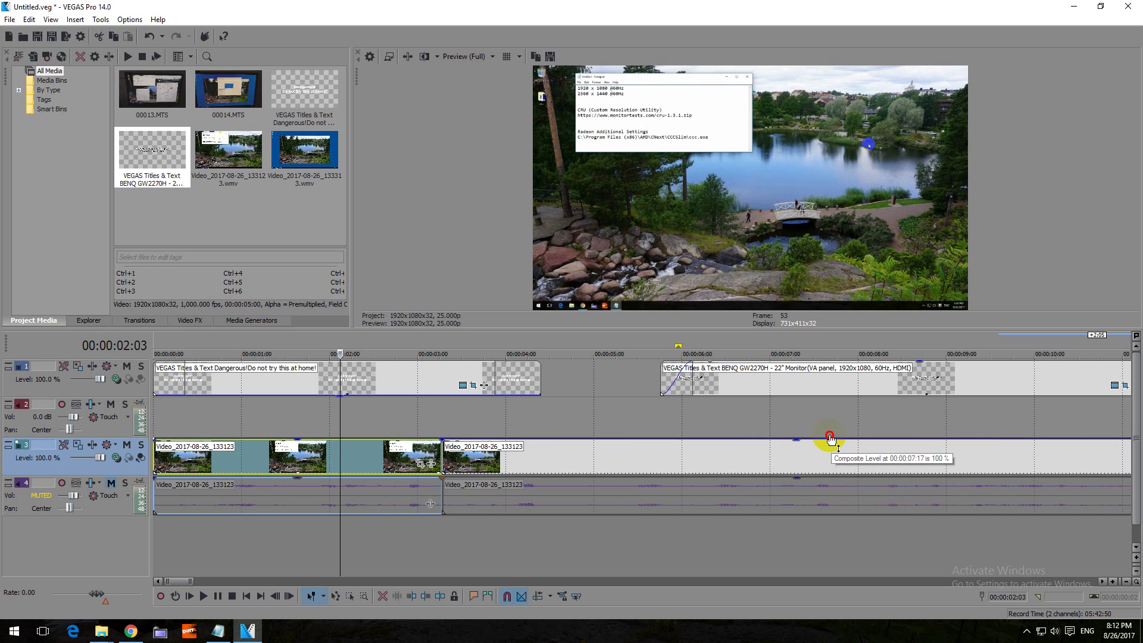
- Add envelope points at 00:00:04:21, 00:00:05:06 and 00:00:05:15, pulling the middle to 0%
left_click(581, 450)
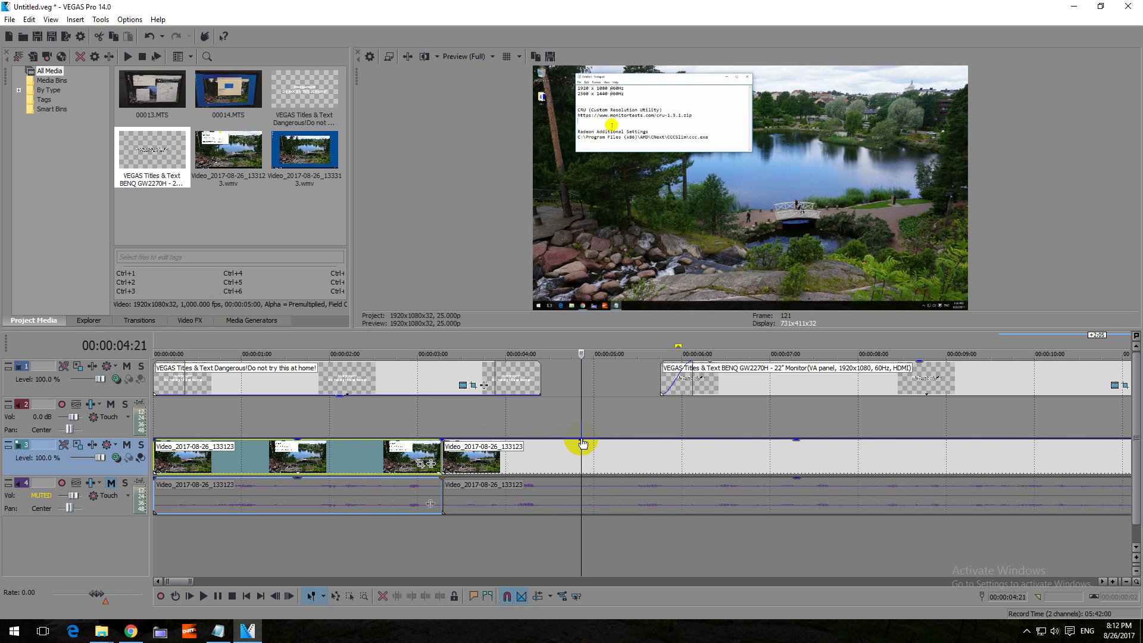
left_click(615, 452)
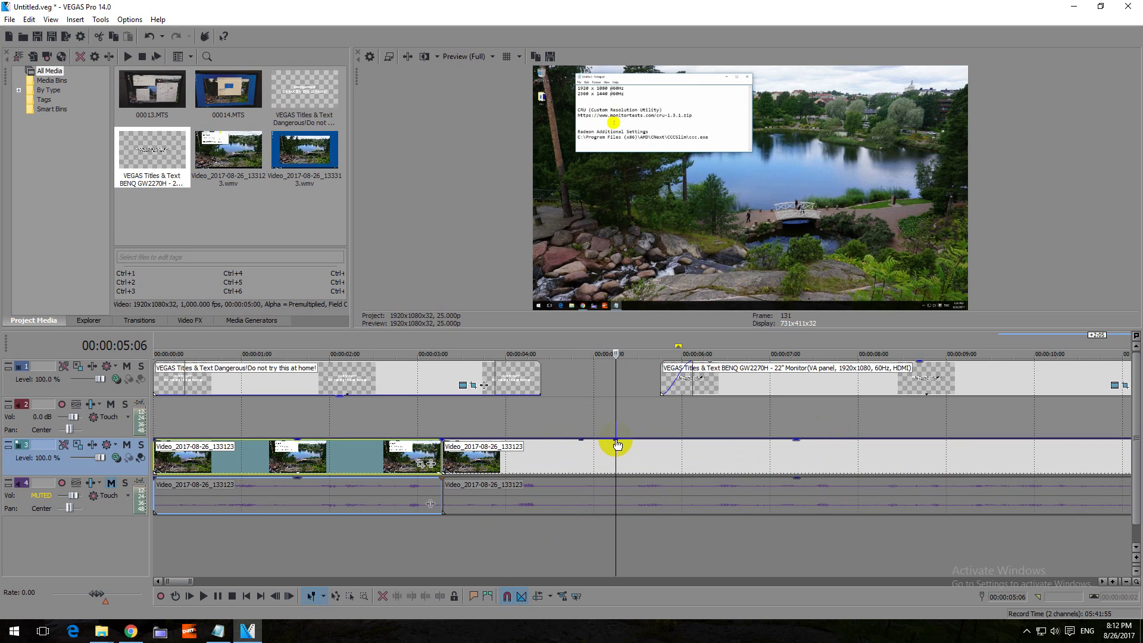
left_click(647, 448)
left_click_drag(615, 445, 616, 472)
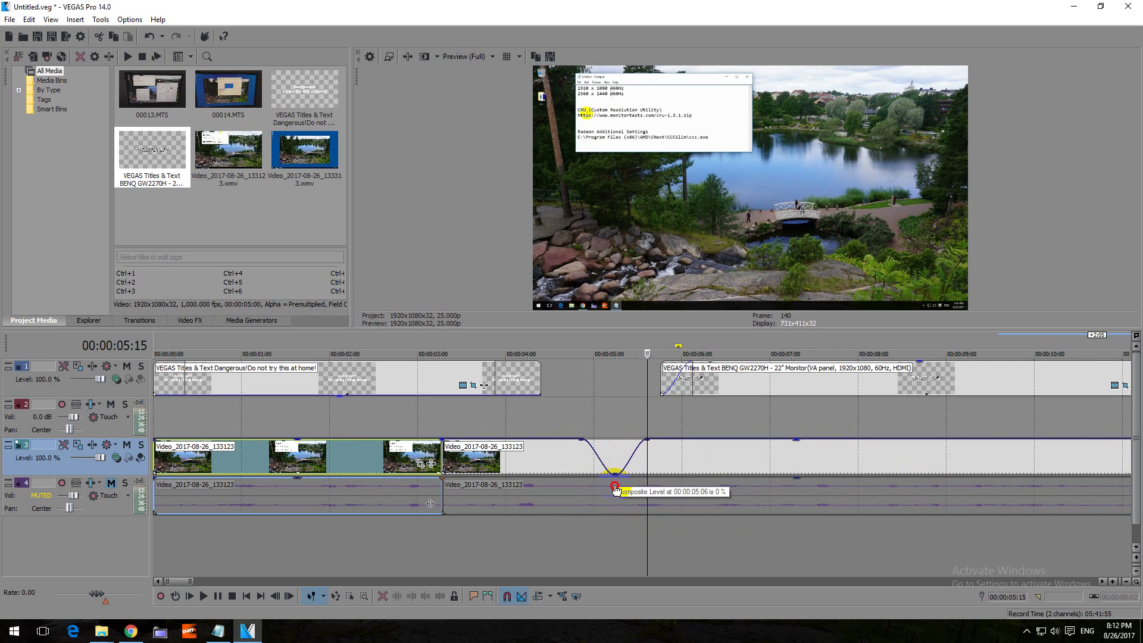
- Play back from just before the dip to preview the fade out and in
left_click(552, 408)
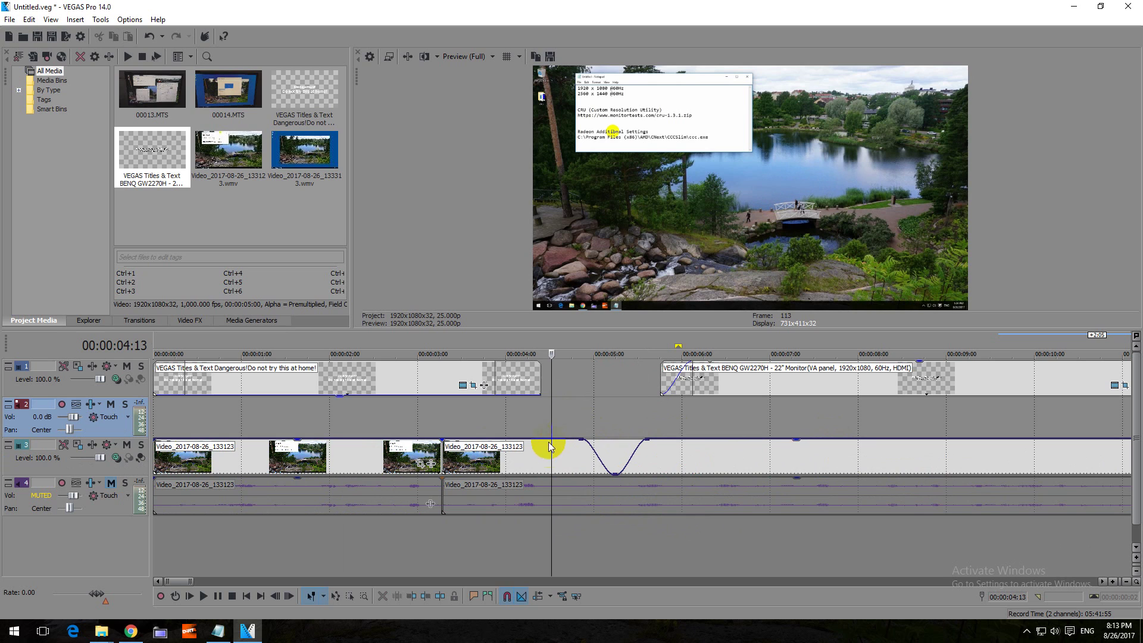
key("space")
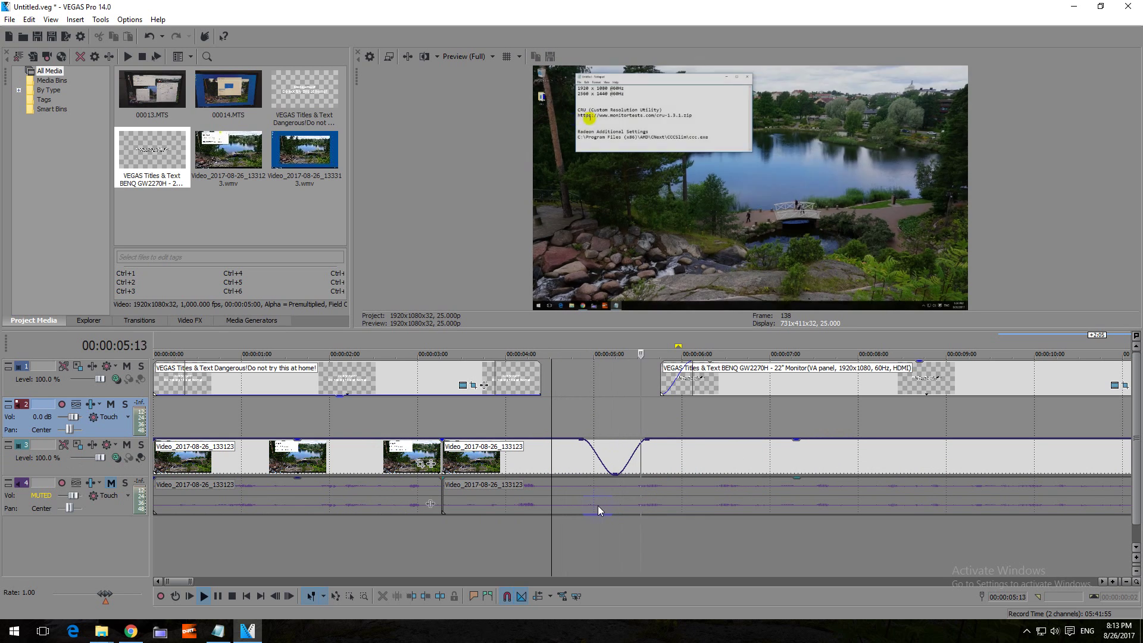
key("space")
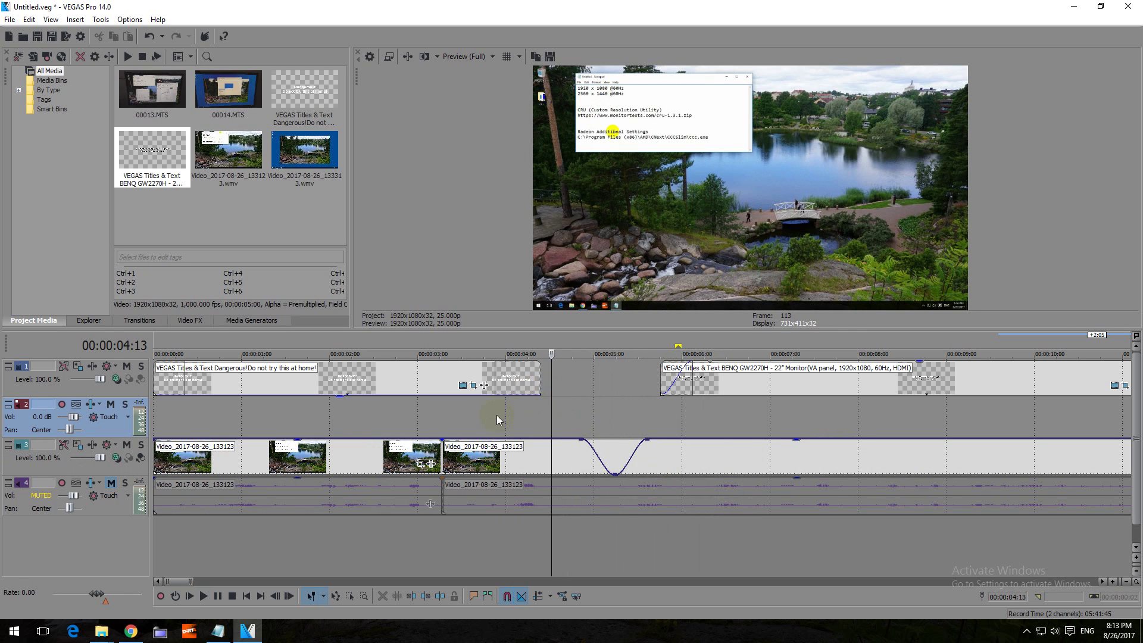
mouse_move(585, 446)
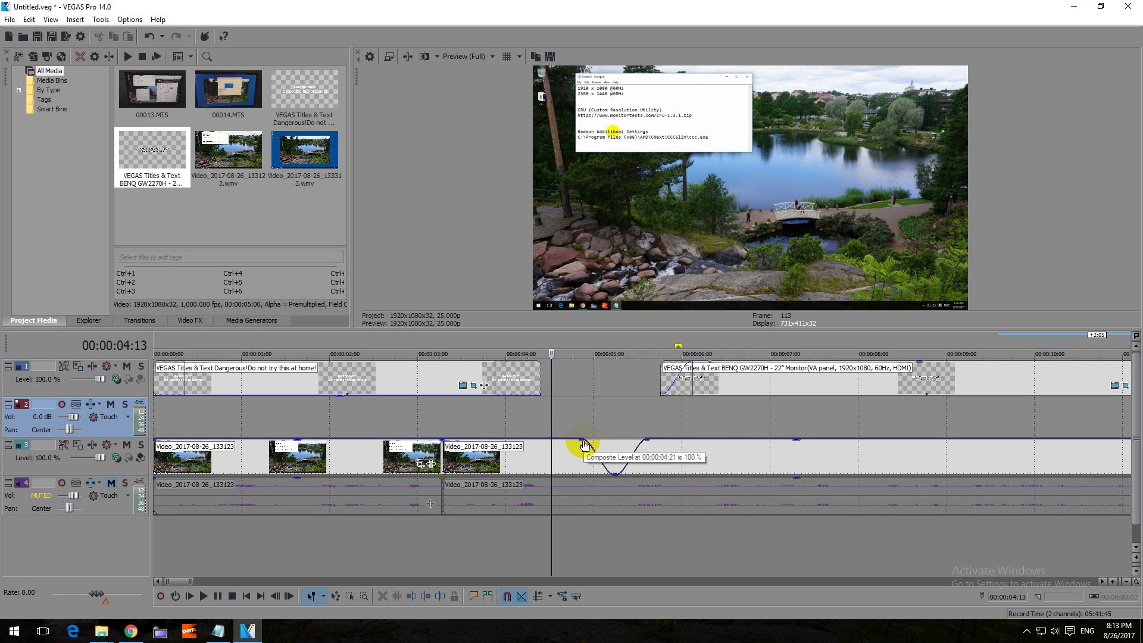
- Widen the dip to run from 00:00:04:07 to 00:00:06:19, previewing each change
left_click_drag(583, 445, 536, 447)
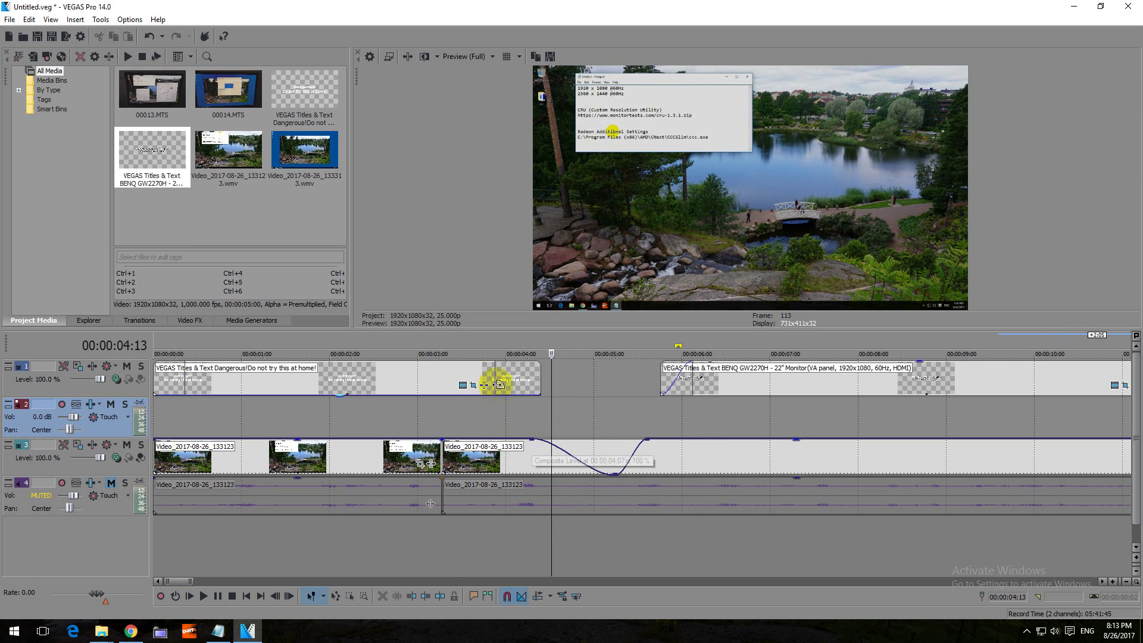
left_click(456, 350)
key("space")
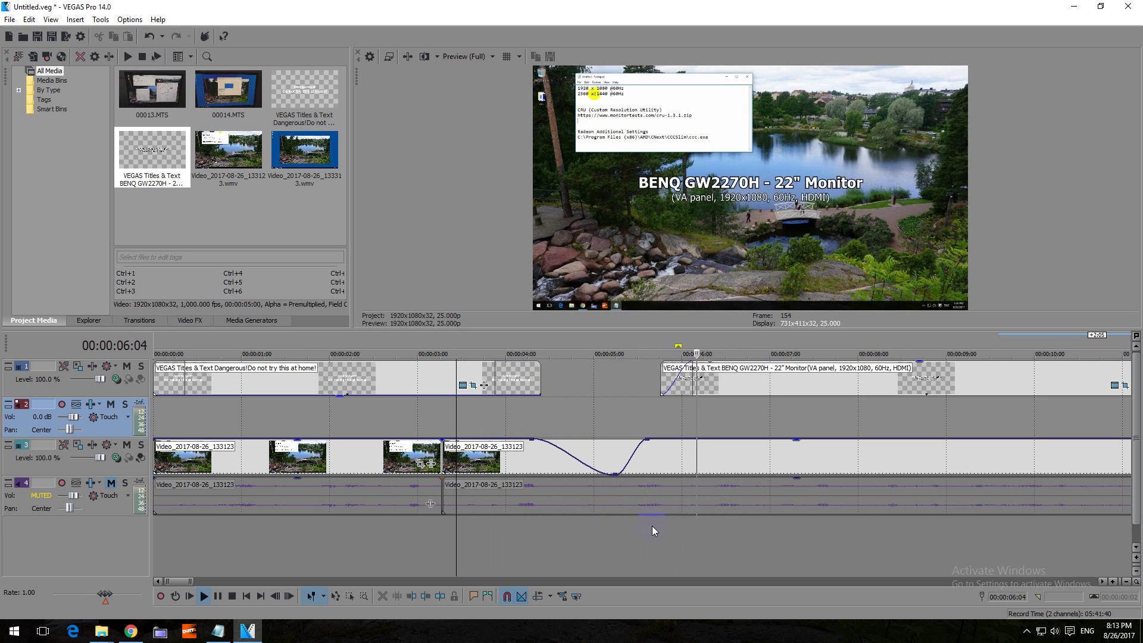
key("space")
left_click_drag(649, 444, 750, 446)
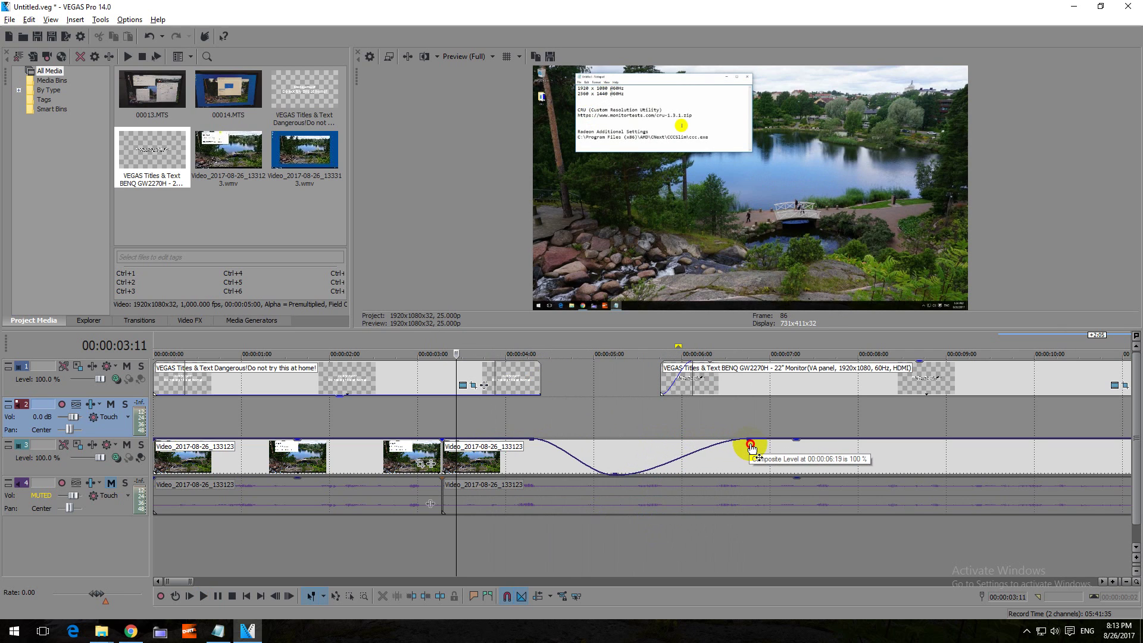
key("space")
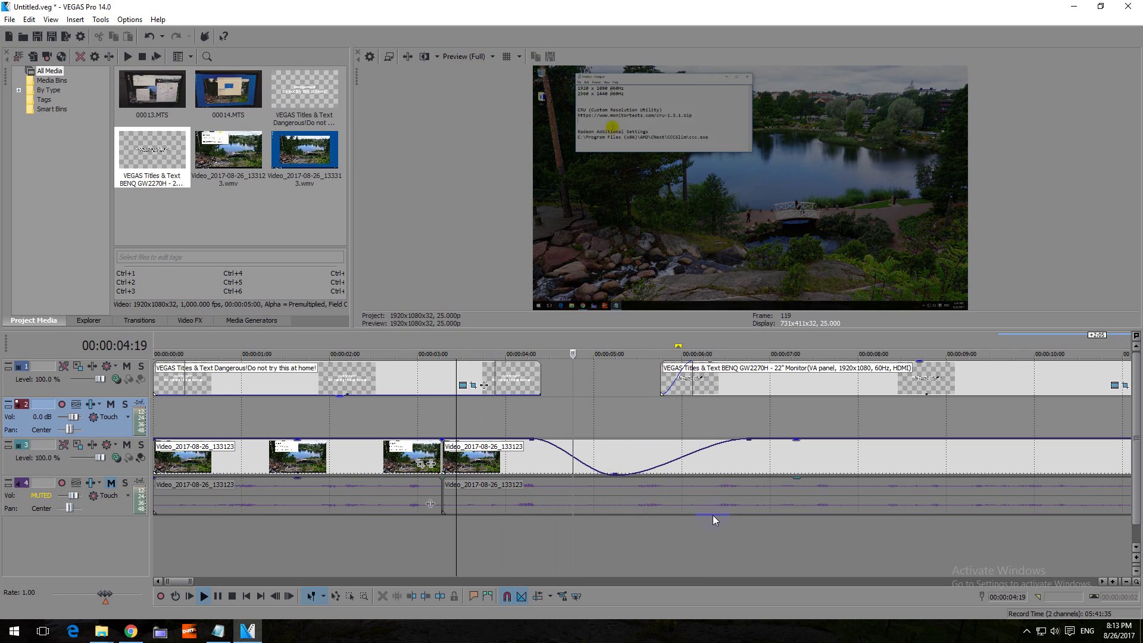
key("space")
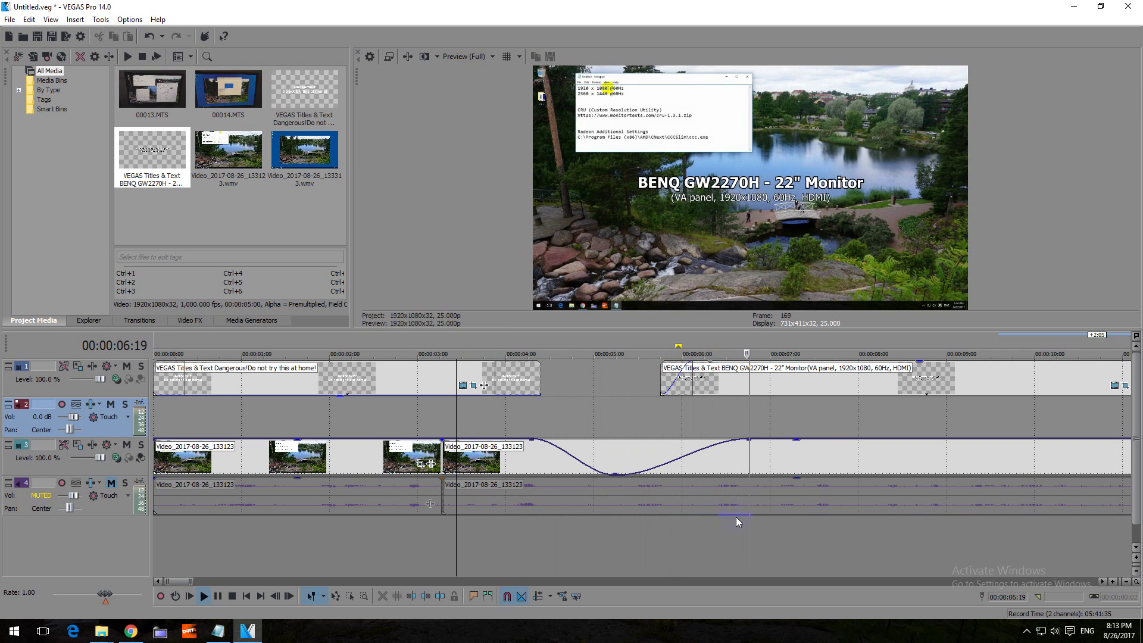
- Add points at 00:00:07:01 and 00:00:07:17, drop the level at 07:17, and preview
left_click(794, 444)
left_click(777, 444)
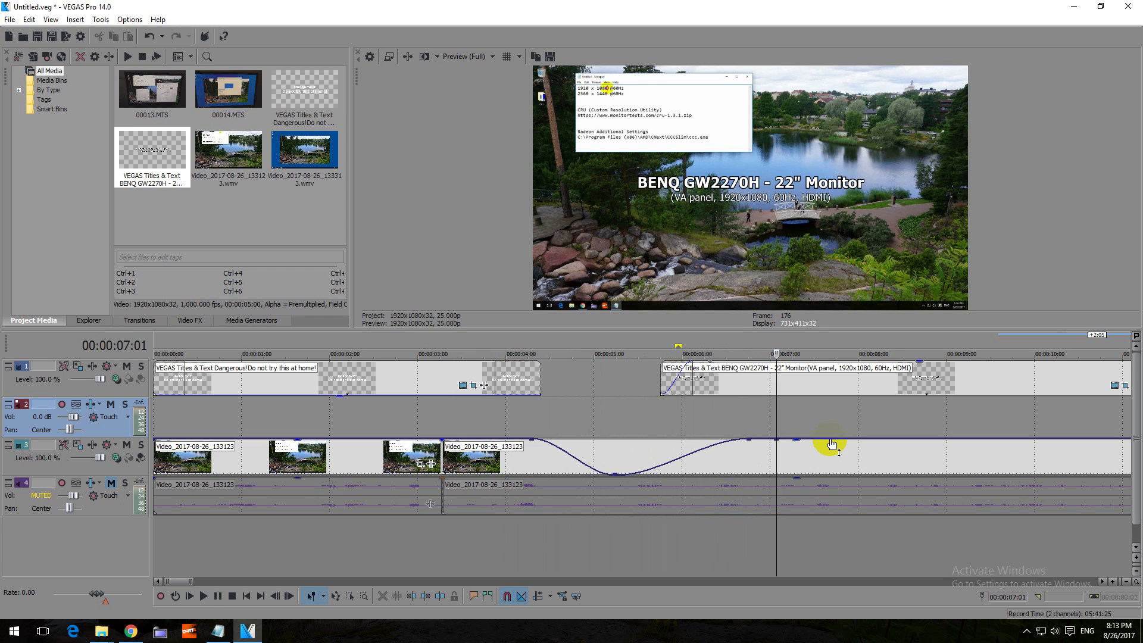
double_click(832, 445)
left_click_drag(776, 440, 845, 473)
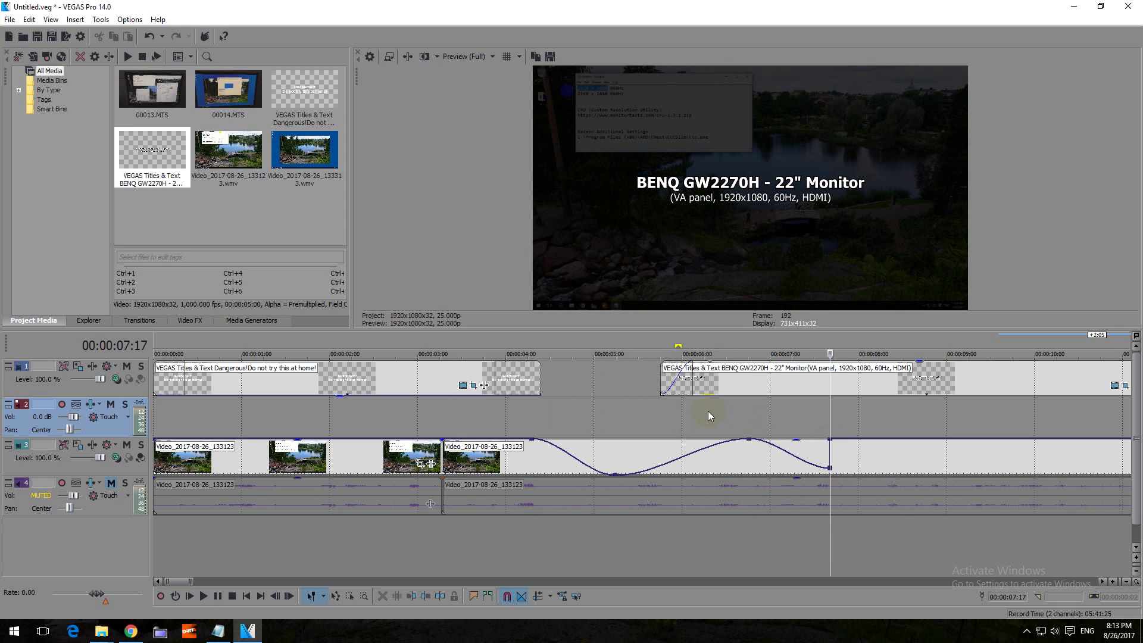
left_click(624, 415)
key("space")
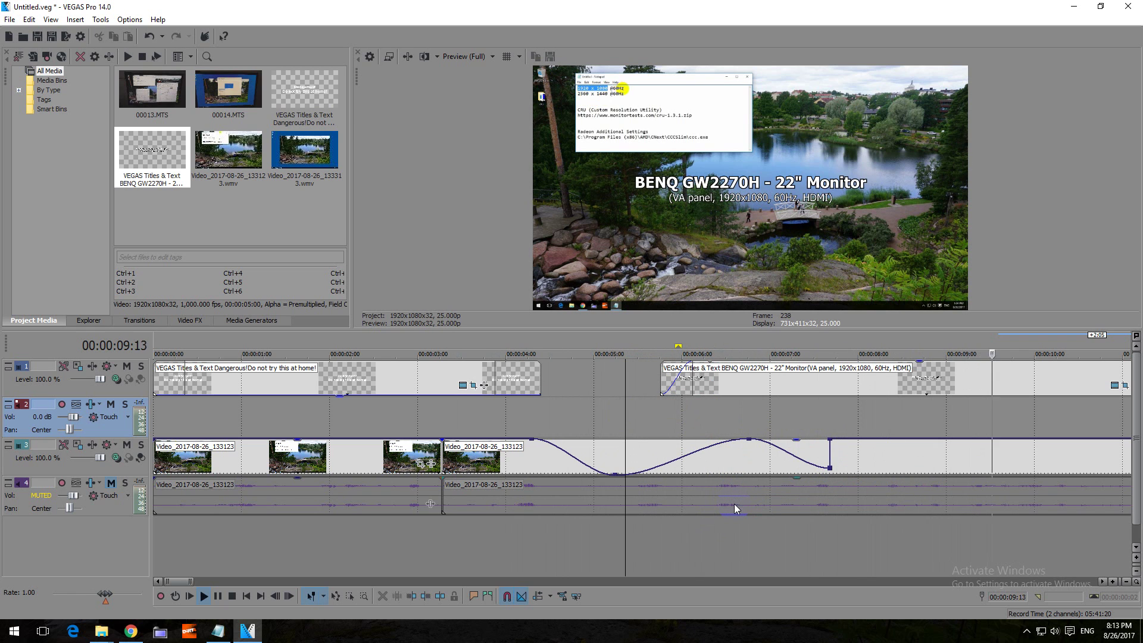
key("space")
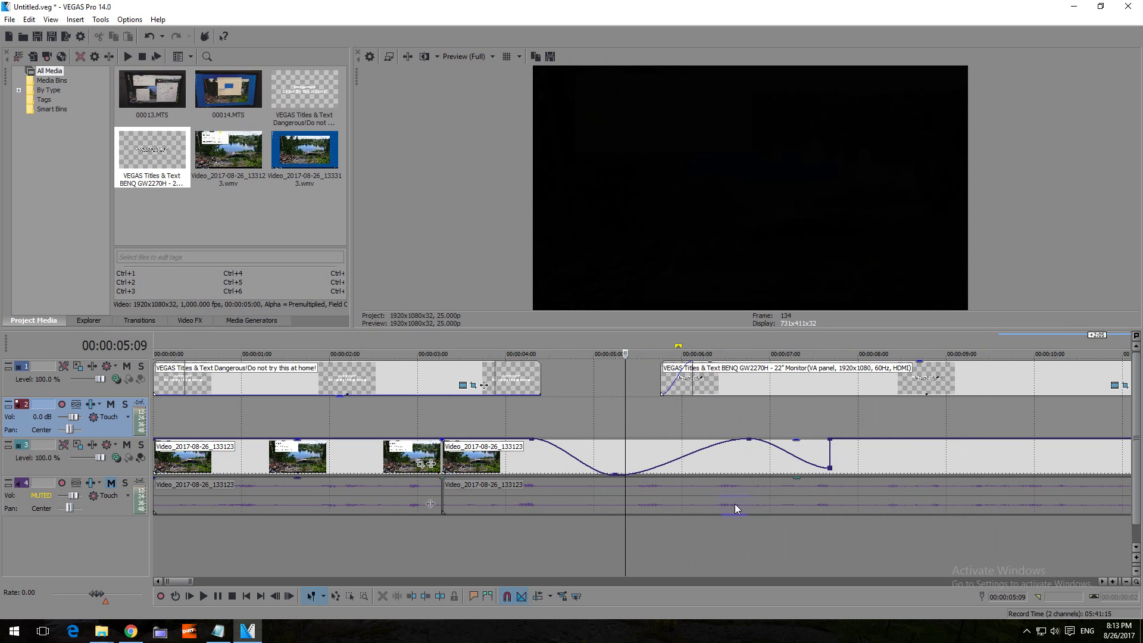
- Remove the shaped Composite Level envelope from track 3
right_click(102, 470)
mouse_move(176, 372)
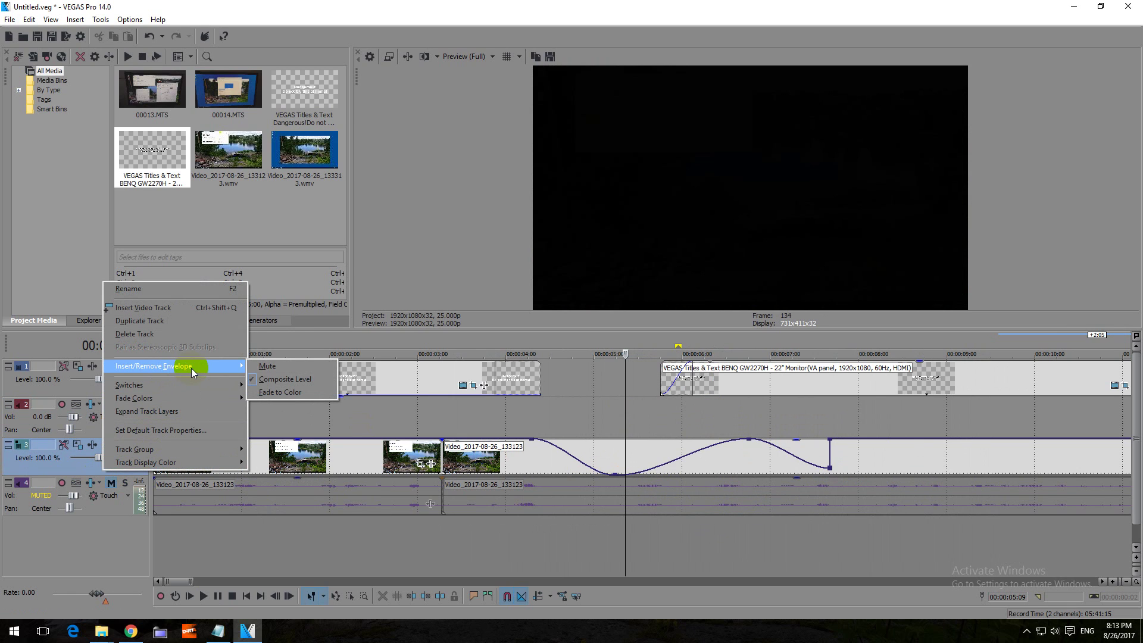
left_click(305, 380)
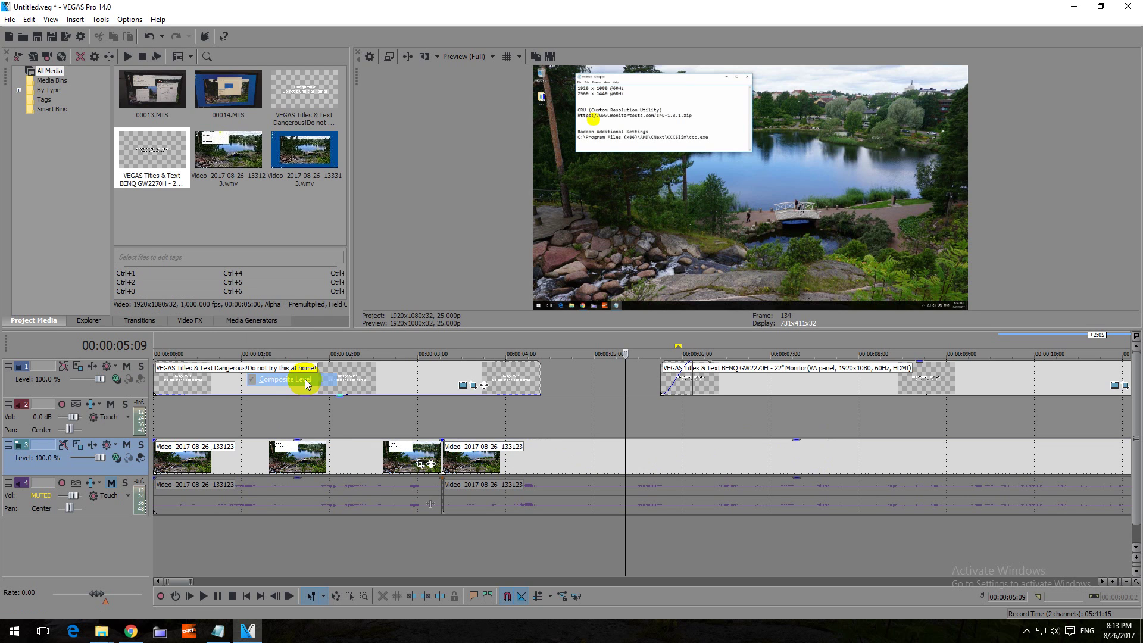
- Insert a fresh, flat Composite Level envelope on track 3
right_click(125, 469)
mouse_move(190, 364)
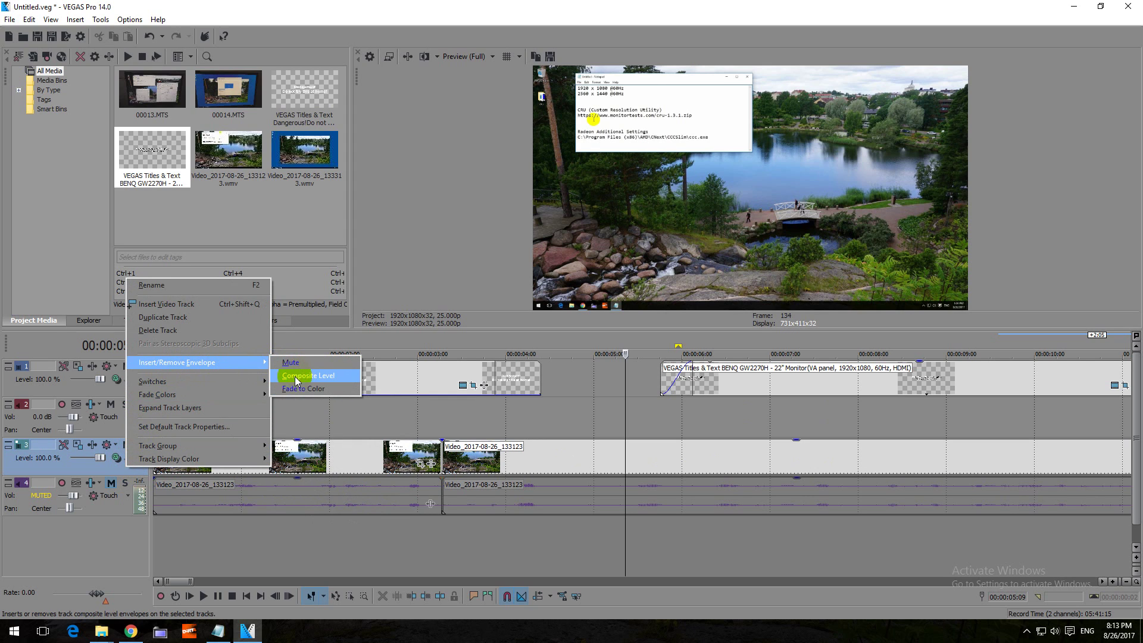
left_click(304, 380)
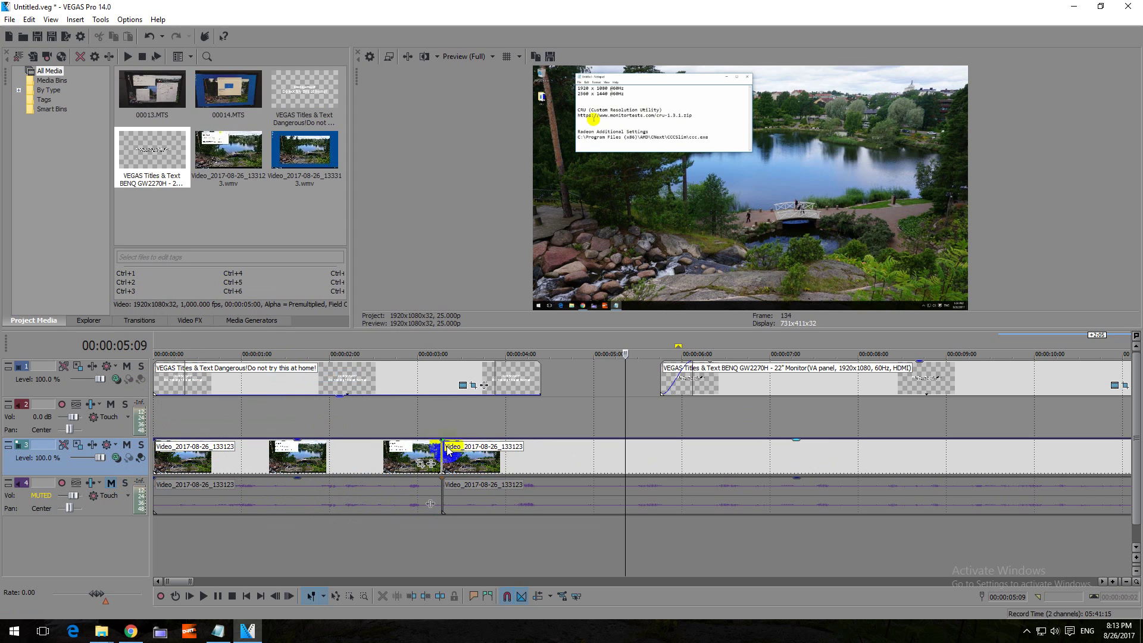